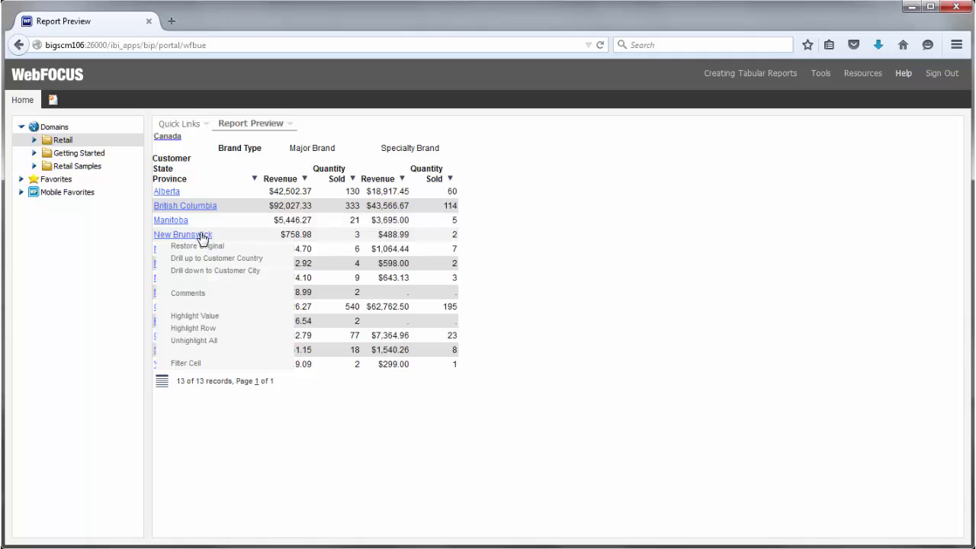
Step: Drill from New Brunswick into its customer cities, then go back up to the Canada country-level report
click(241, 271)
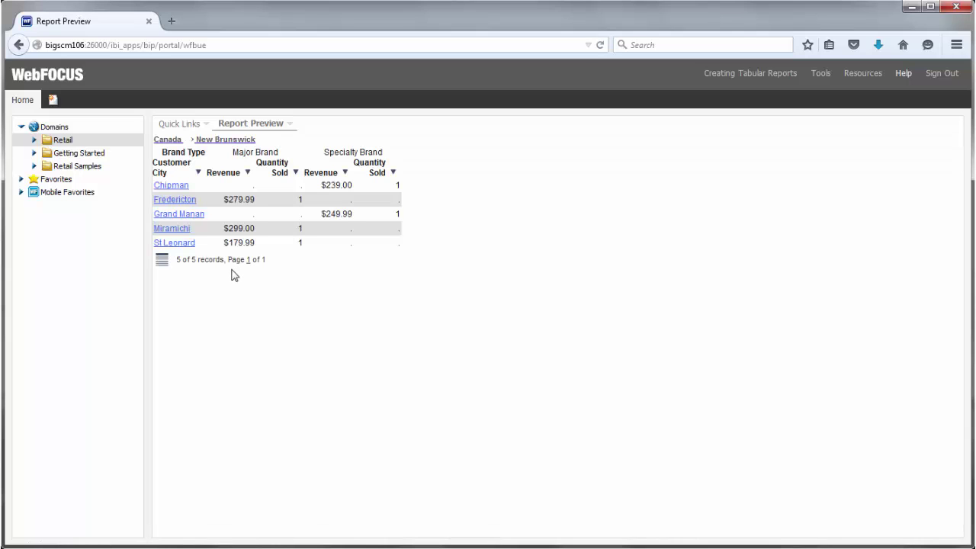
click(167, 141)
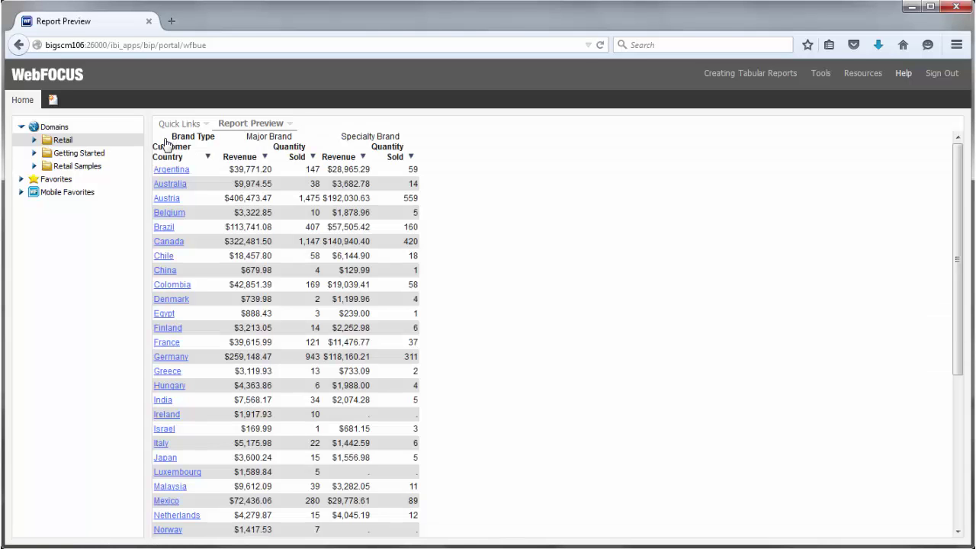
Step: Create a new report, Report1, using the wf_retail_lite data source from the Retail domain
click(33, 140)
right_click(77, 156)
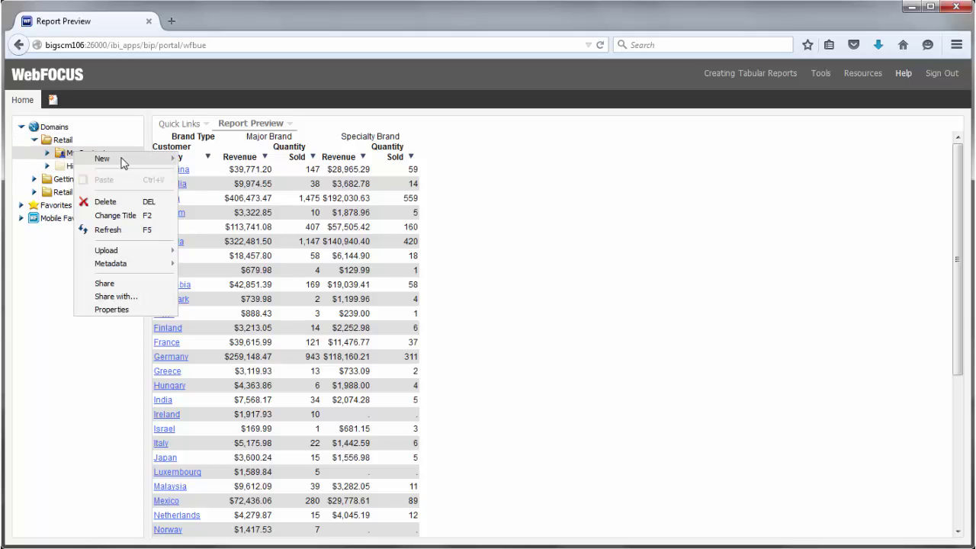
mouse_move(145, 161)
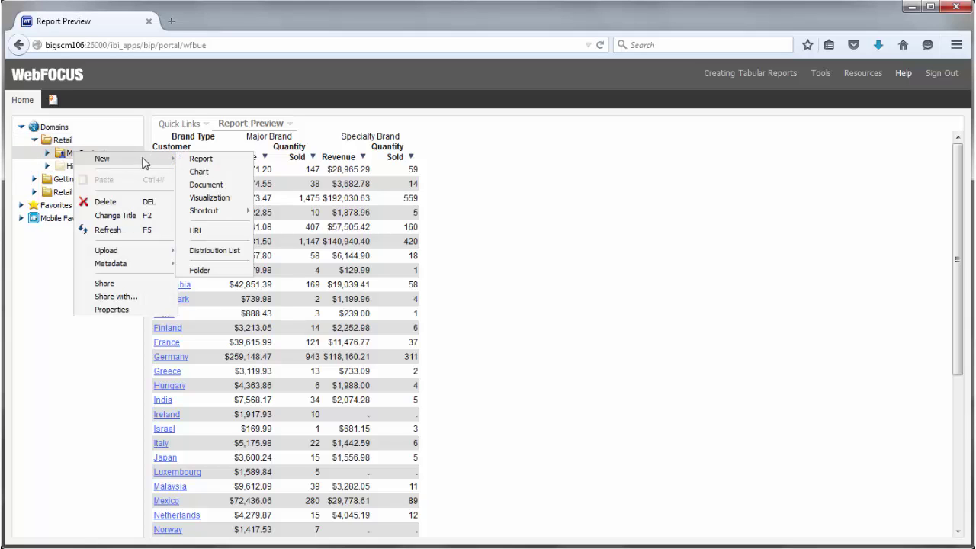
click(174, 127)
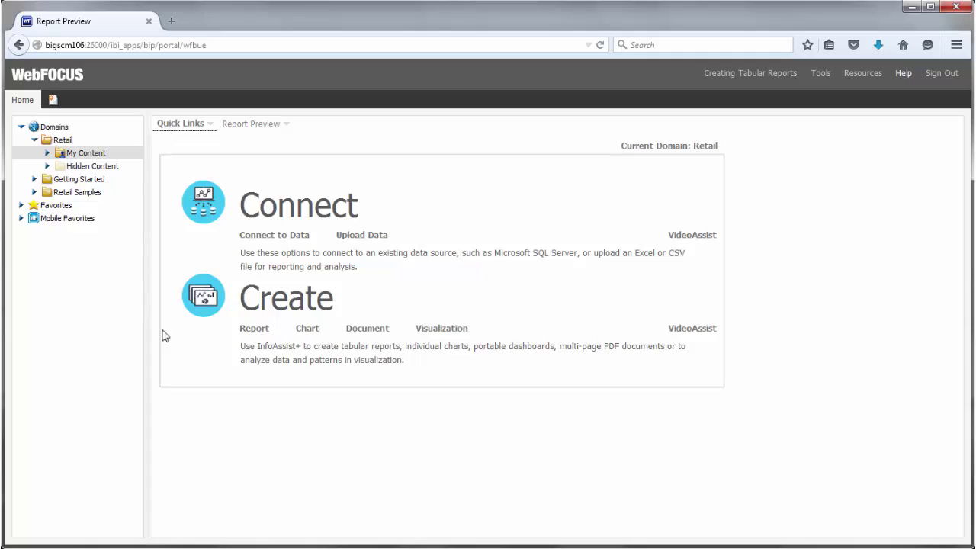
click(253, 329)
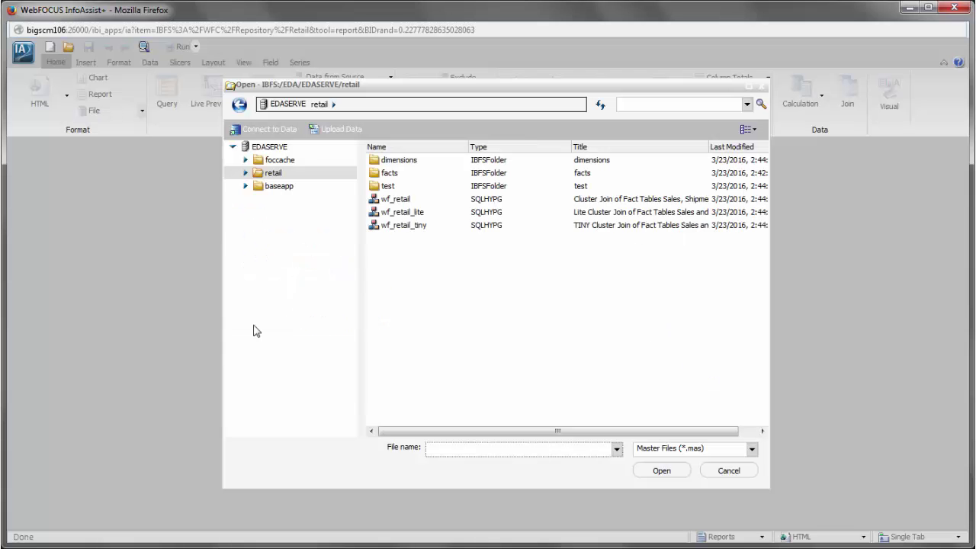
click(393, 215)
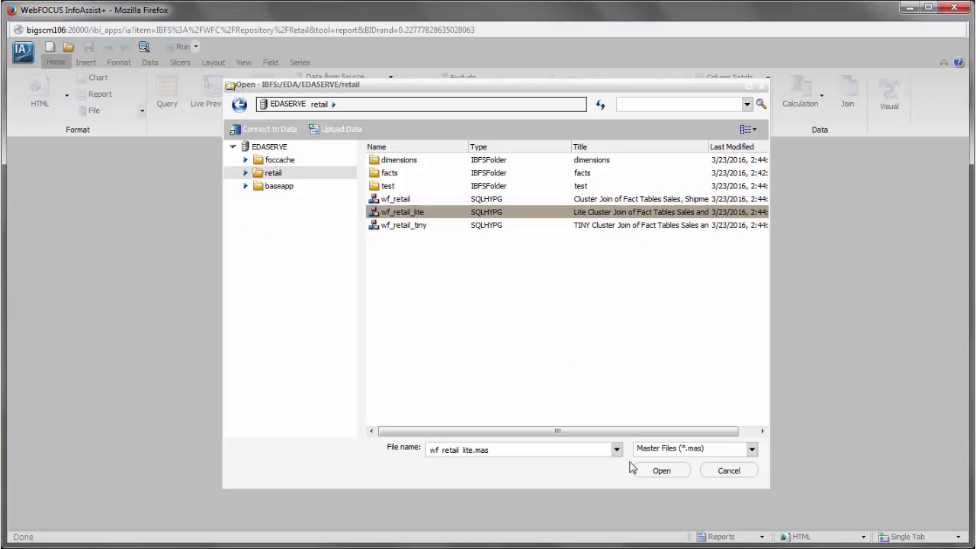
click(655, 470)
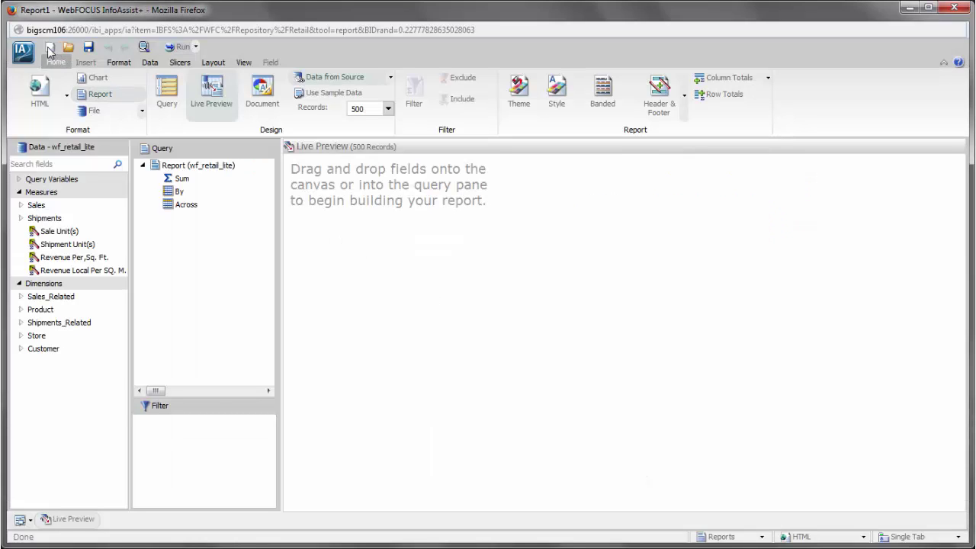
Step: Expand Dimensions > Customer > Customer and select the Customer,Country field
click(22, 54)
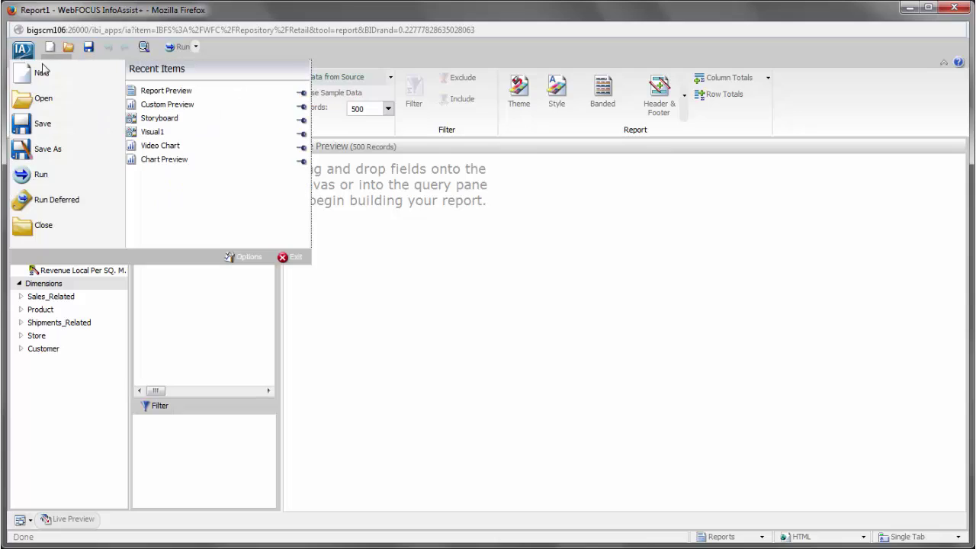
click(441, 344)
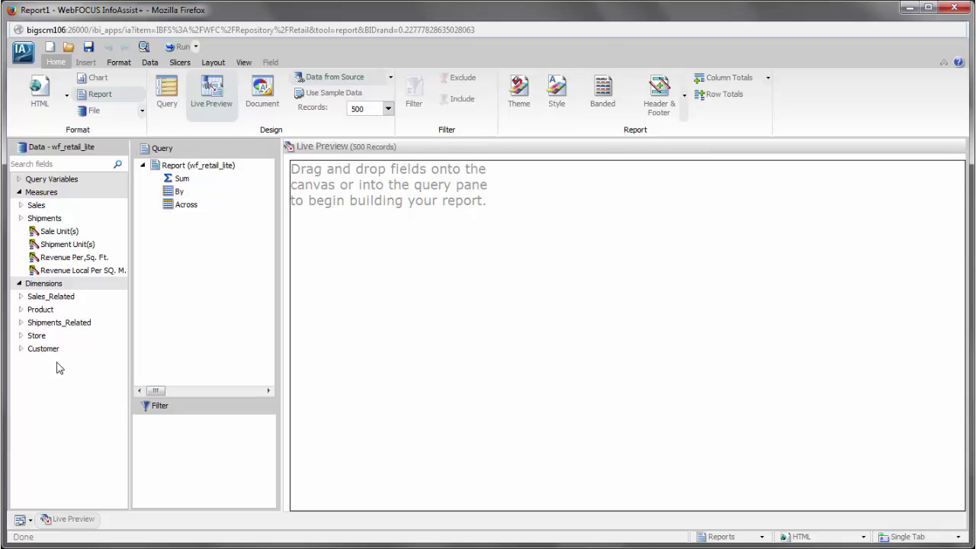
click(20, 349)
click(23, 362)
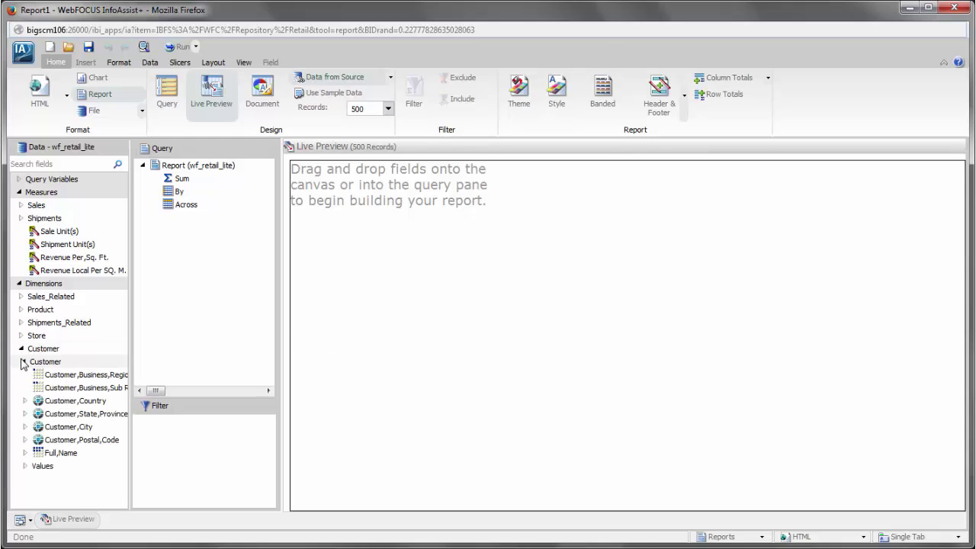
click(79, 401)
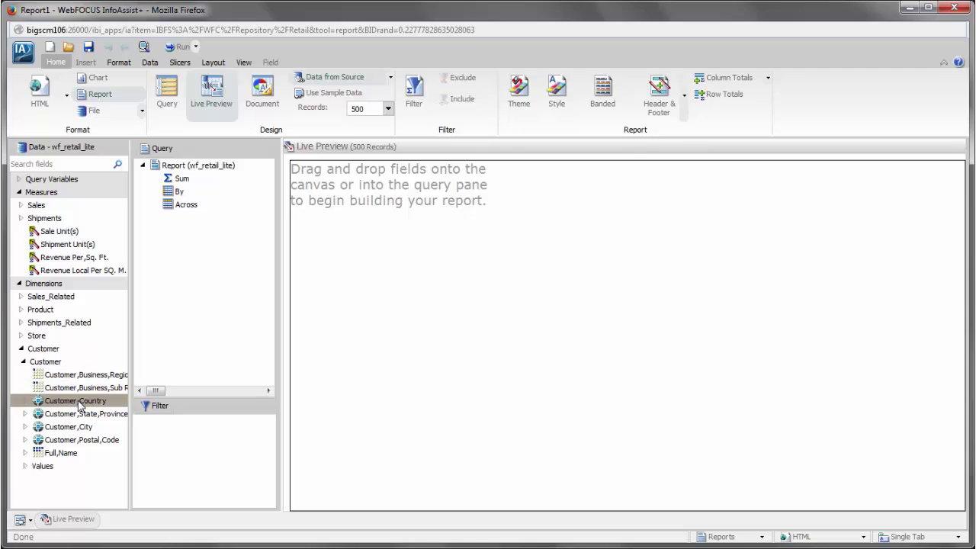
Step: Group rows by Customer,Country and spread Brand Type across the columns
double_click(78, 402)
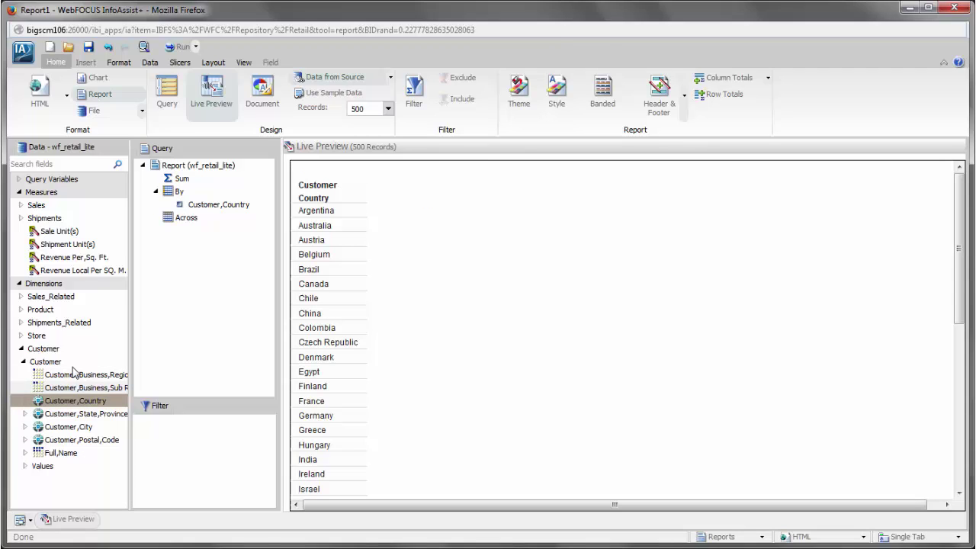
click(20, 309)
click(22, 322)
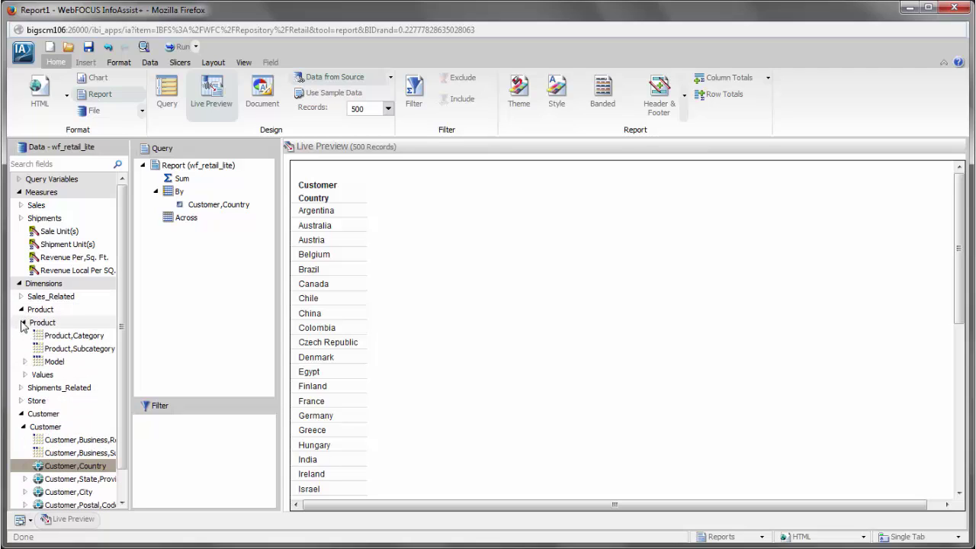
click(25, 362)
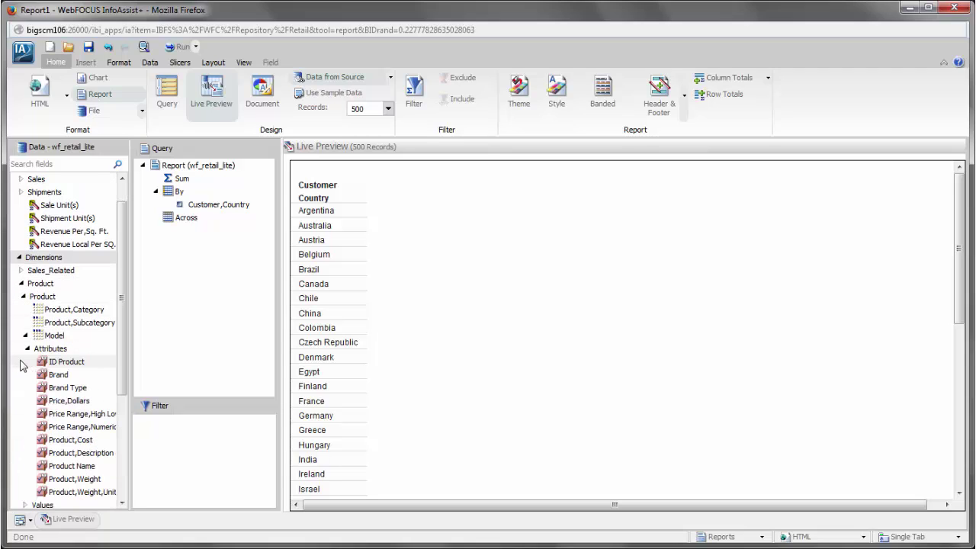
drag(60, 392, 196, 223)
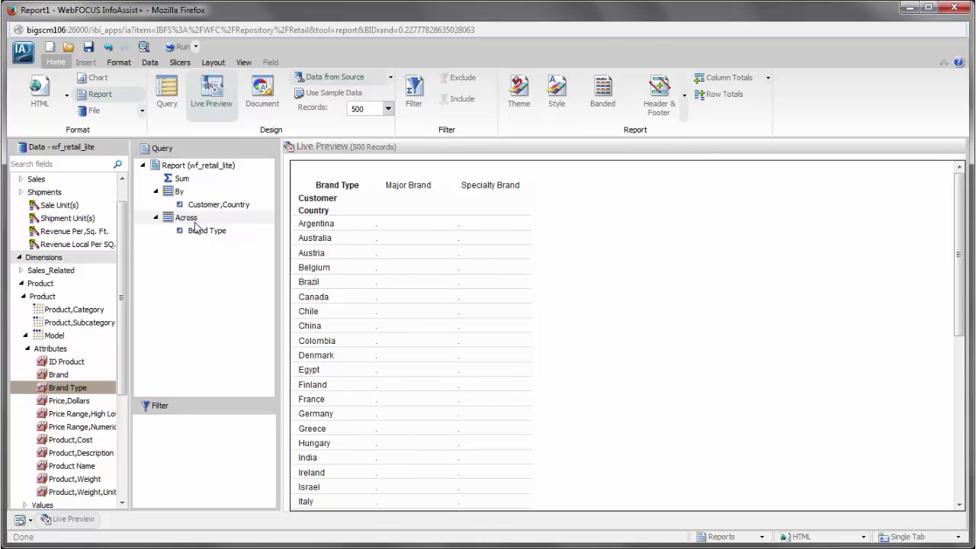
Step: Sum Revenue and Quantity,Sold, and add Product,Category as a filter
click(21, 179)
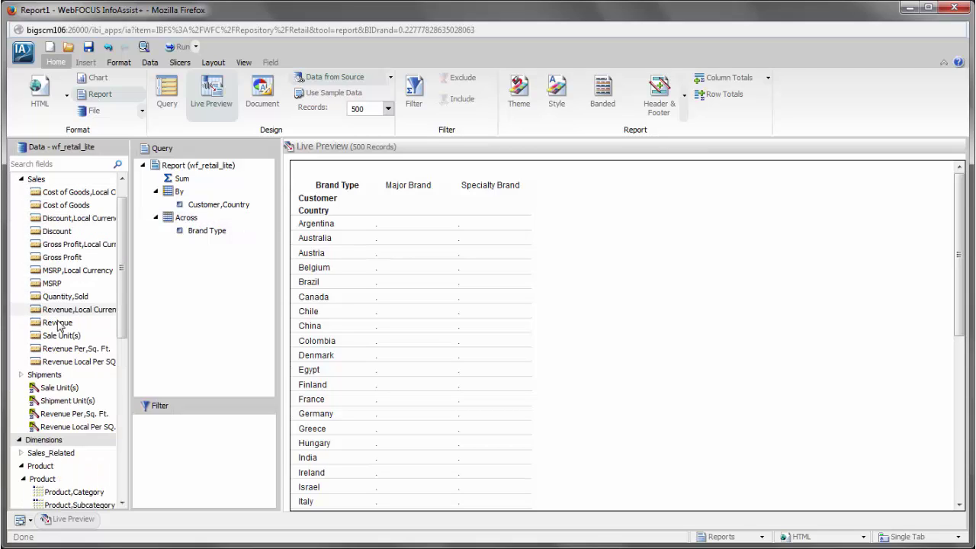
drag(57, 323, 504, 305)
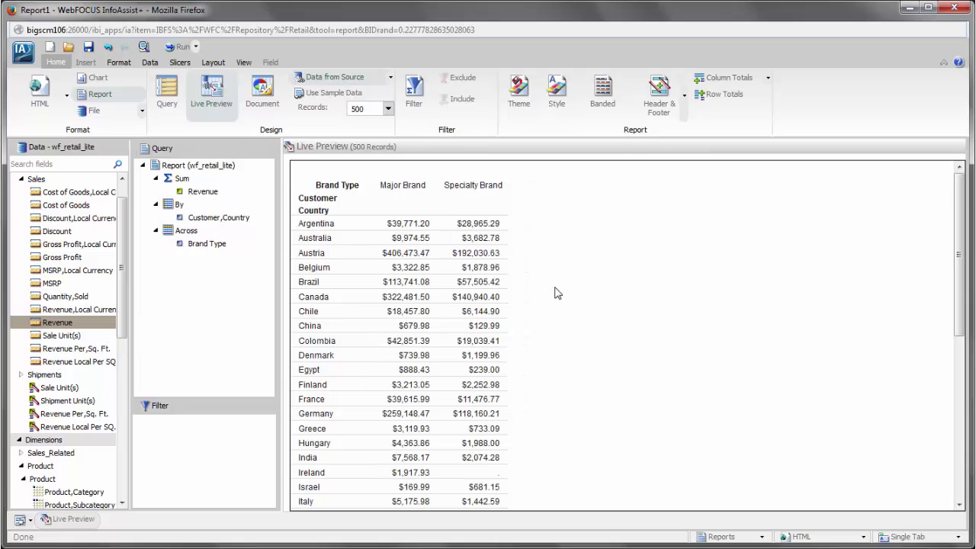
drag(64, 302, 517, 303)
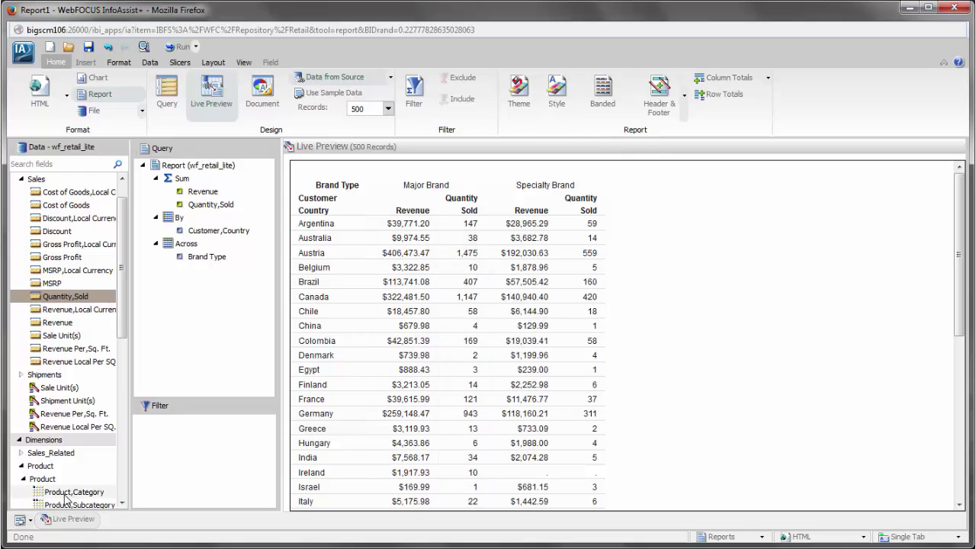
drag(70, 495, 190, 450)
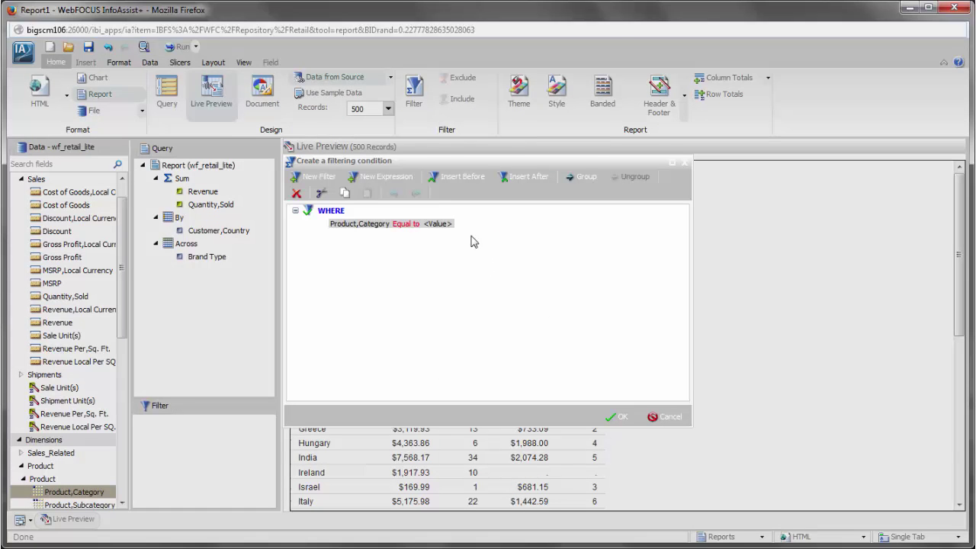
Step: Set the Product,Category filter to Equal to Accessories and apply it
click(446, 225)
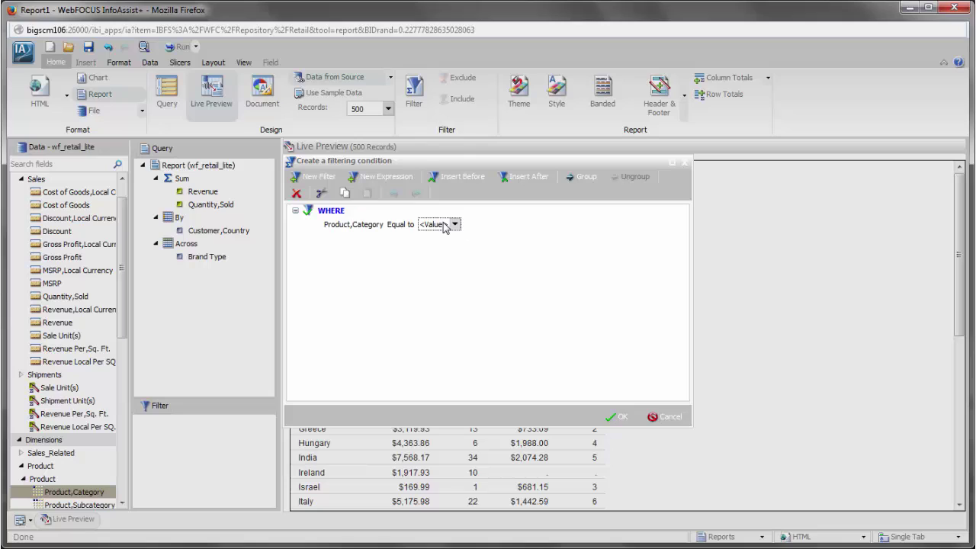
click(446, 226)
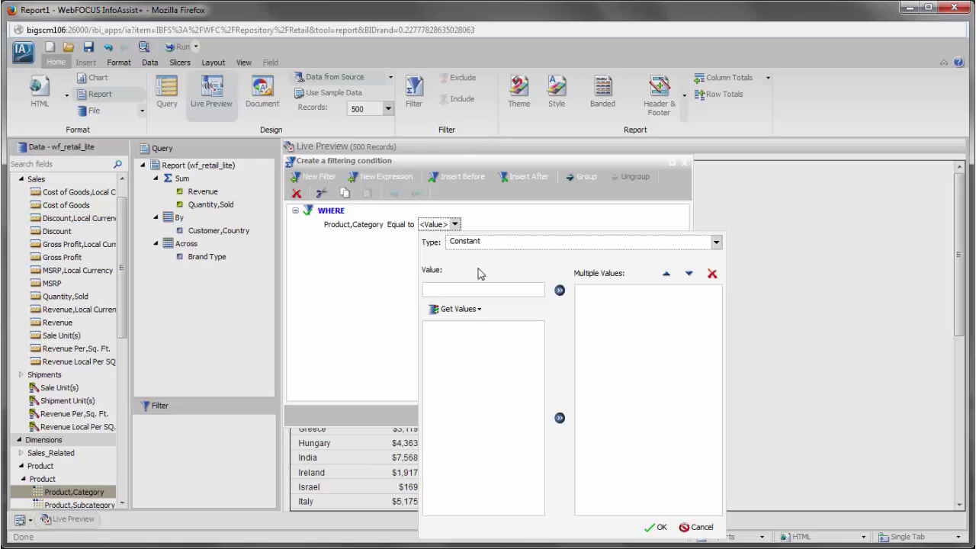
click(459, 309)
click(458, 327)
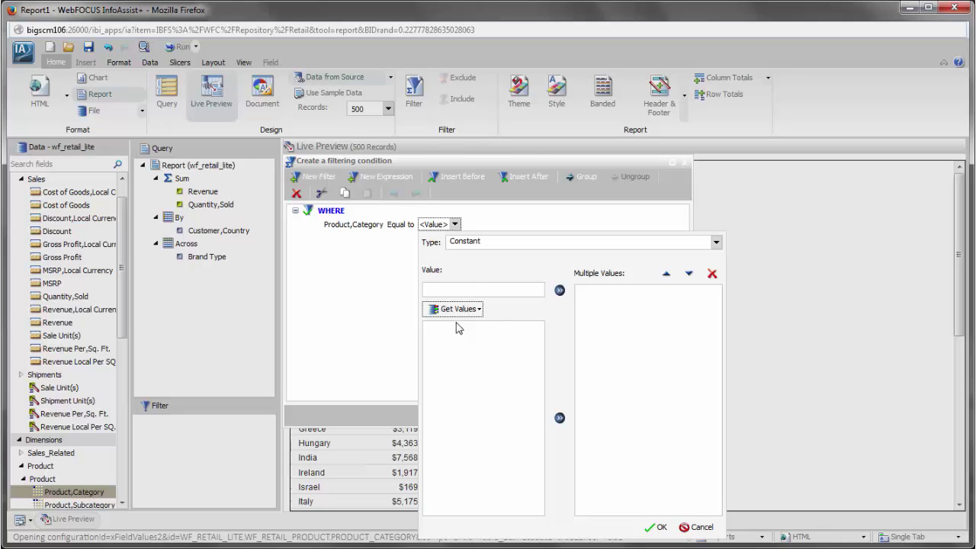
double_click(458, 328)
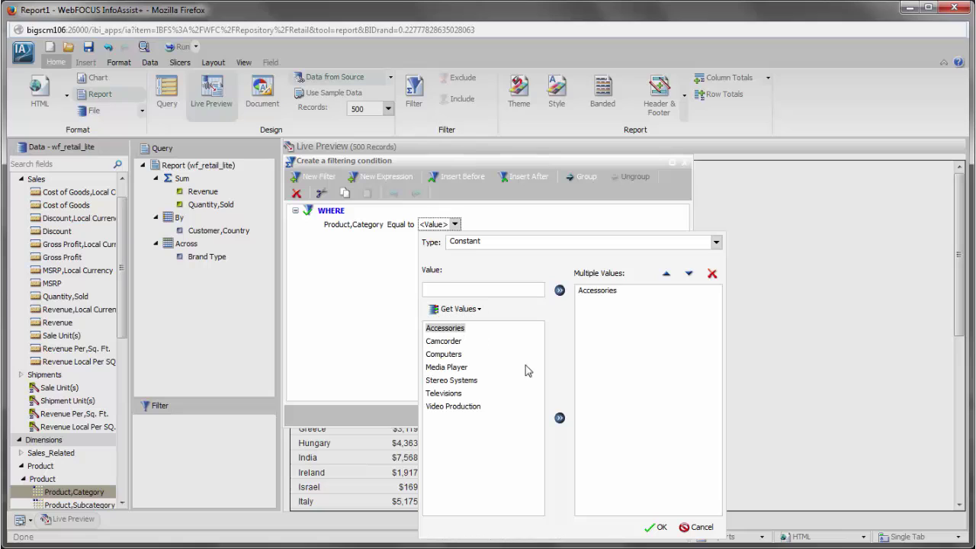
click(656, 527)
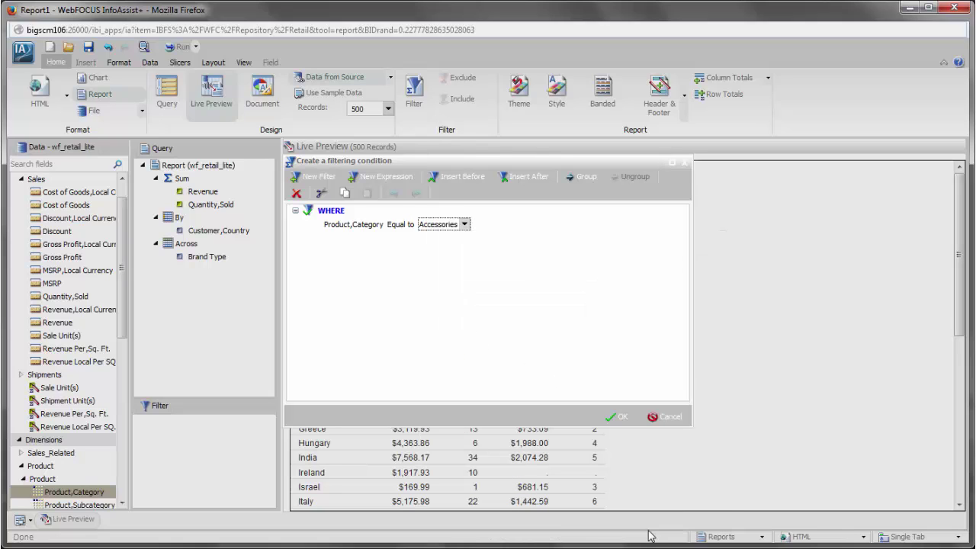
click(624, 417)
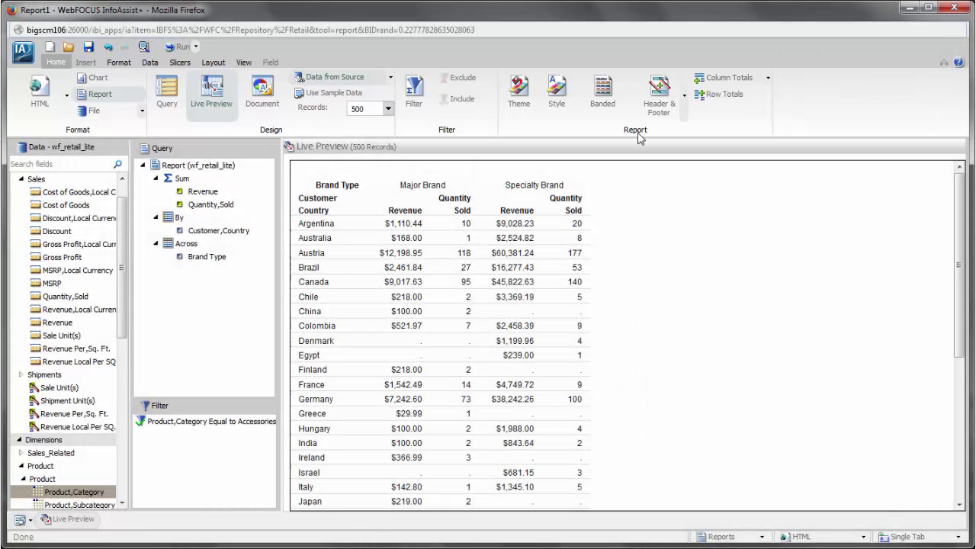
Step: Shade the alternating report bands a lightened grey and set the output format to Active Report
click(599, 107)
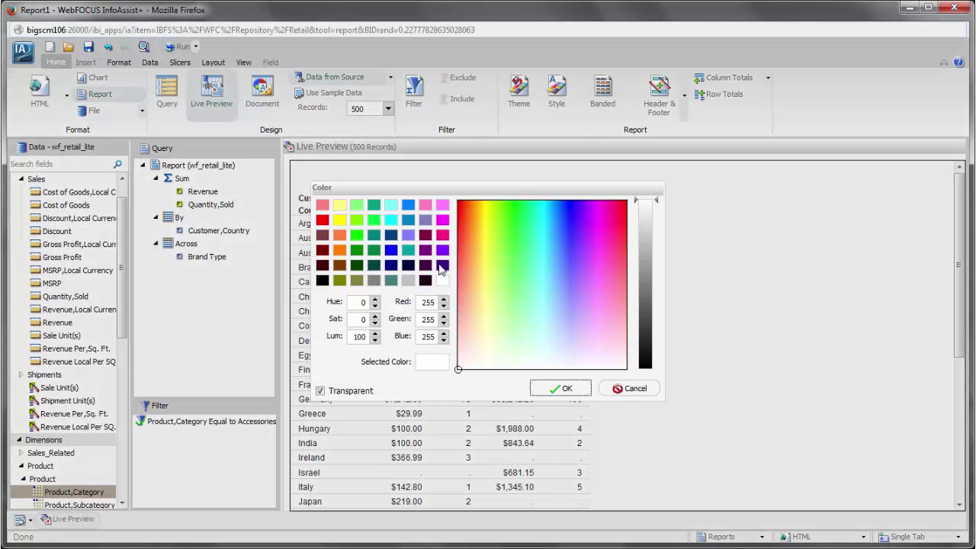
click(408, 280)
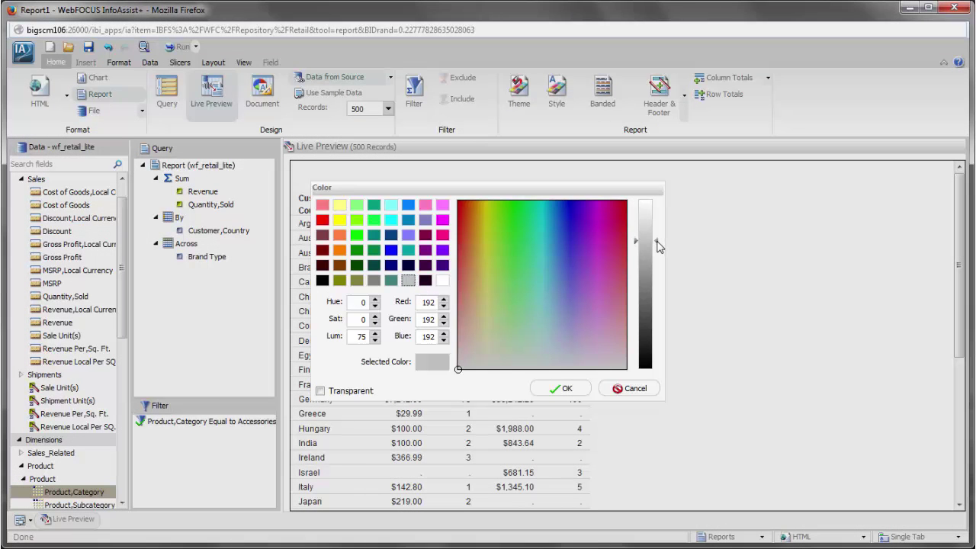
drag(658, 244, 659, 203)
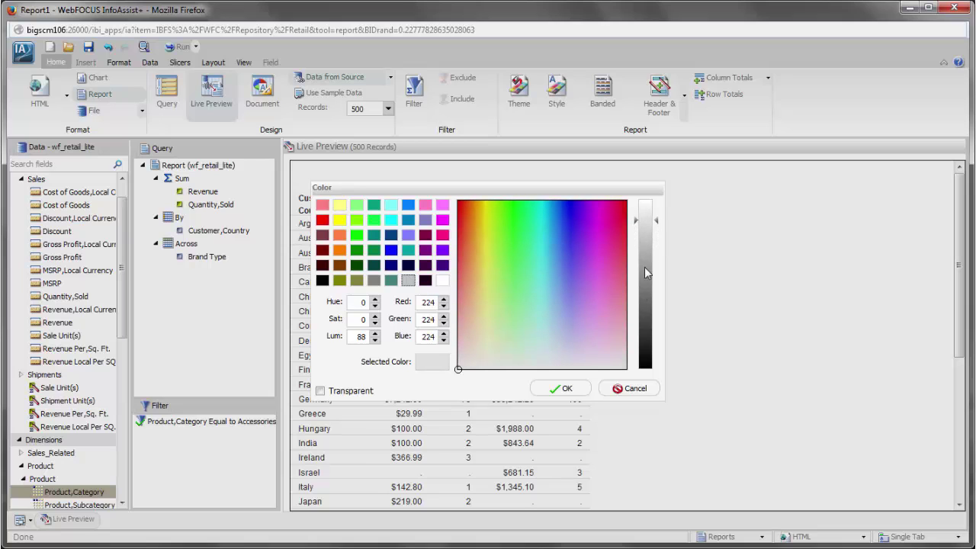
click(572, 389)
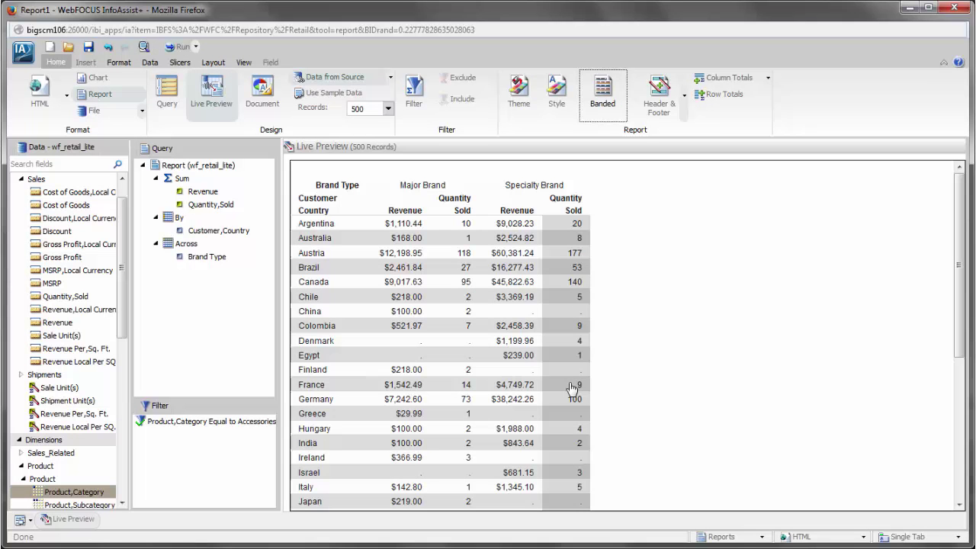
click(39, 91)
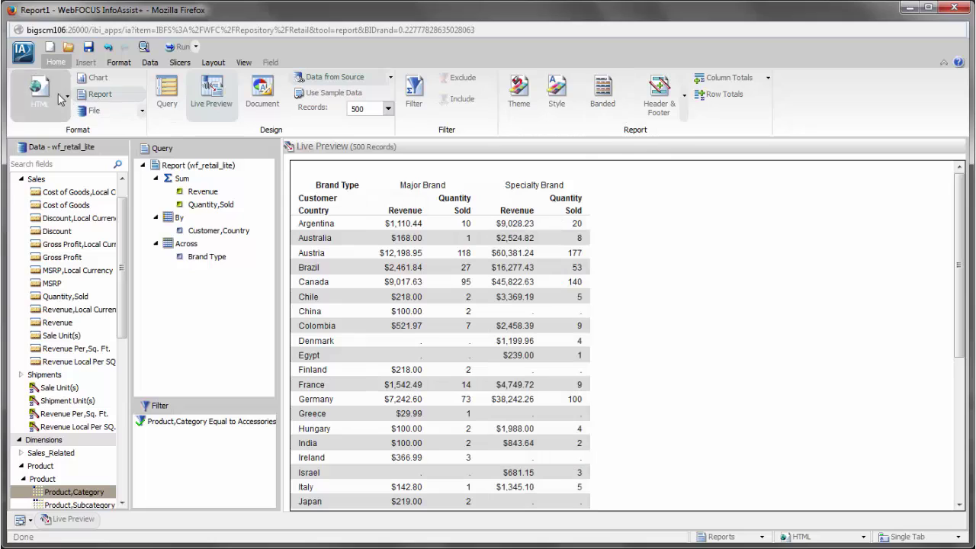
click(49, 167)
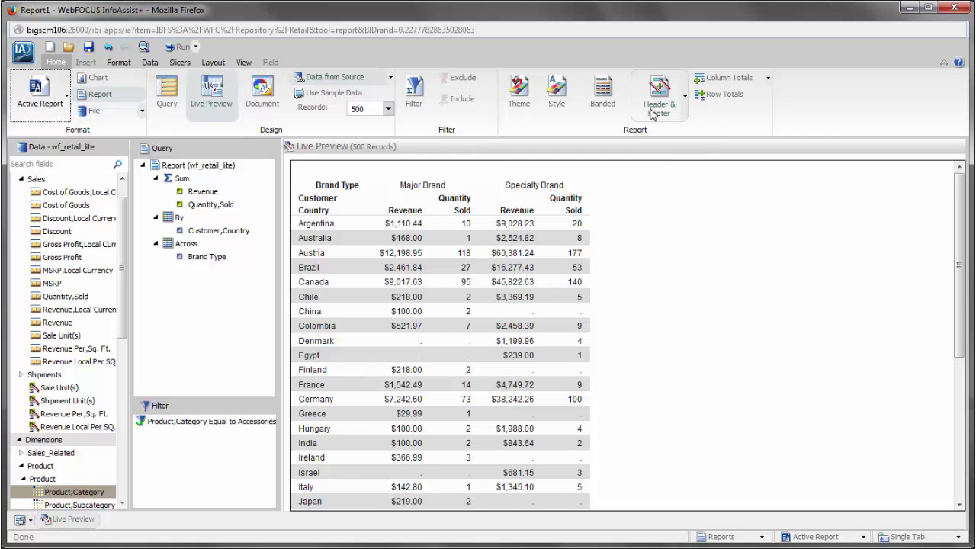
Step: Switch on Auto Drill in the Format tab's Navigation group
click(114, 64)
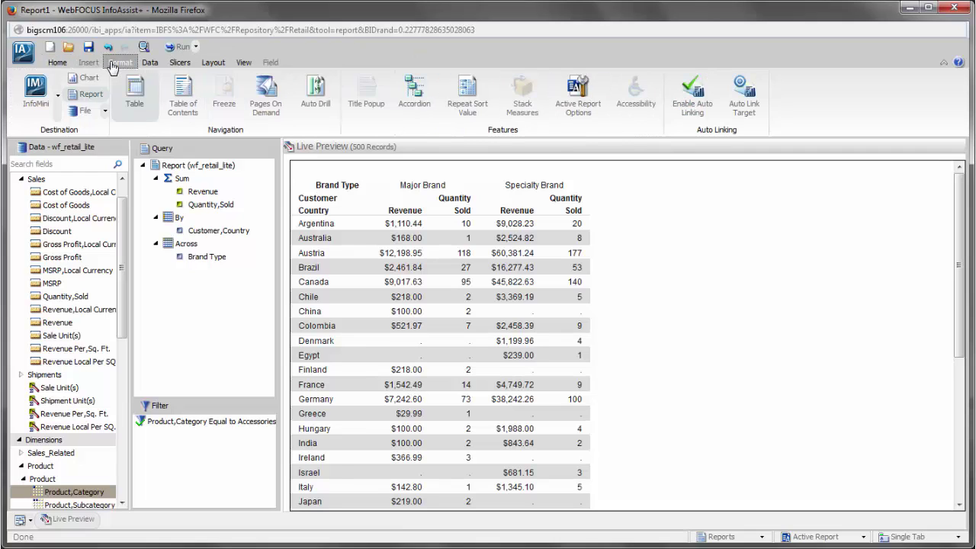
click(313, 106)
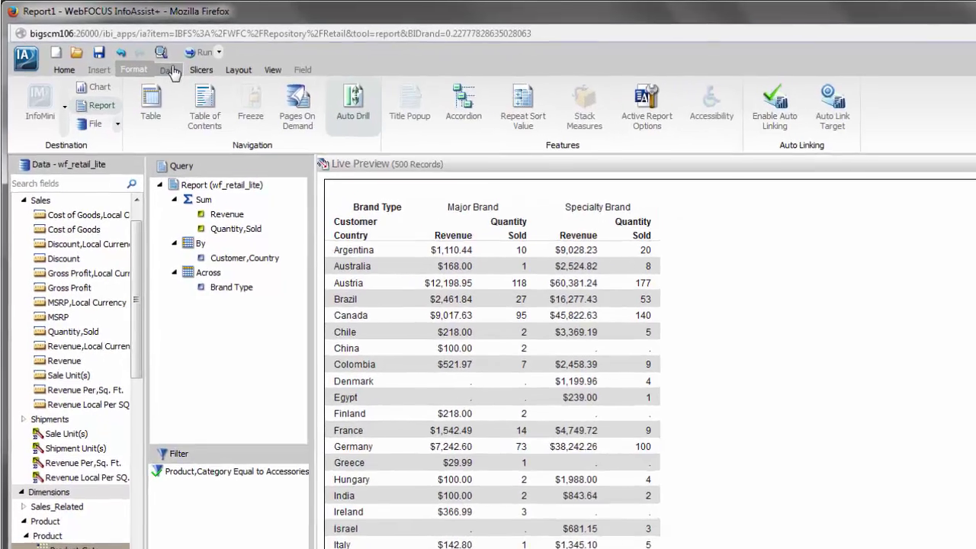
Step: Add Store Name from the Store fields as a slicer and set it to Web
click(150, 62)
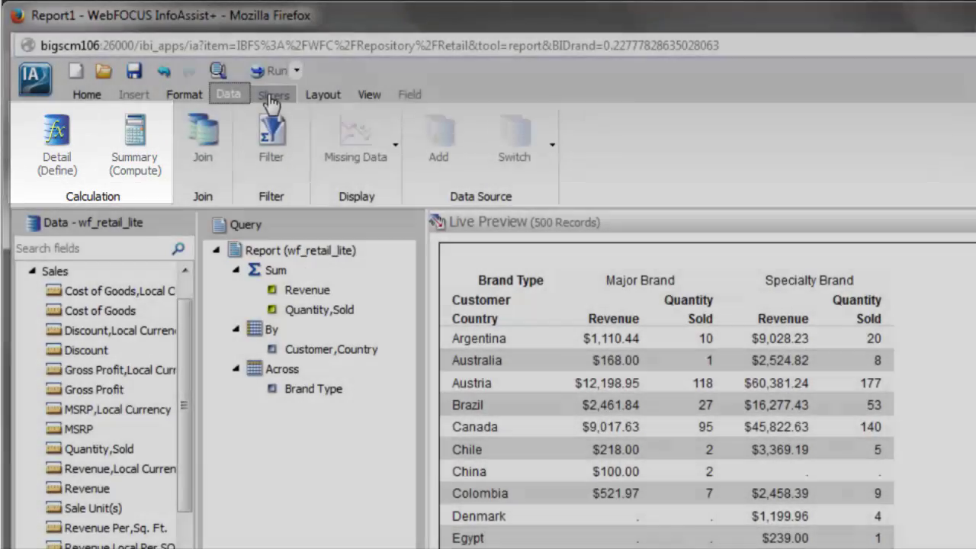
click(271, 93)
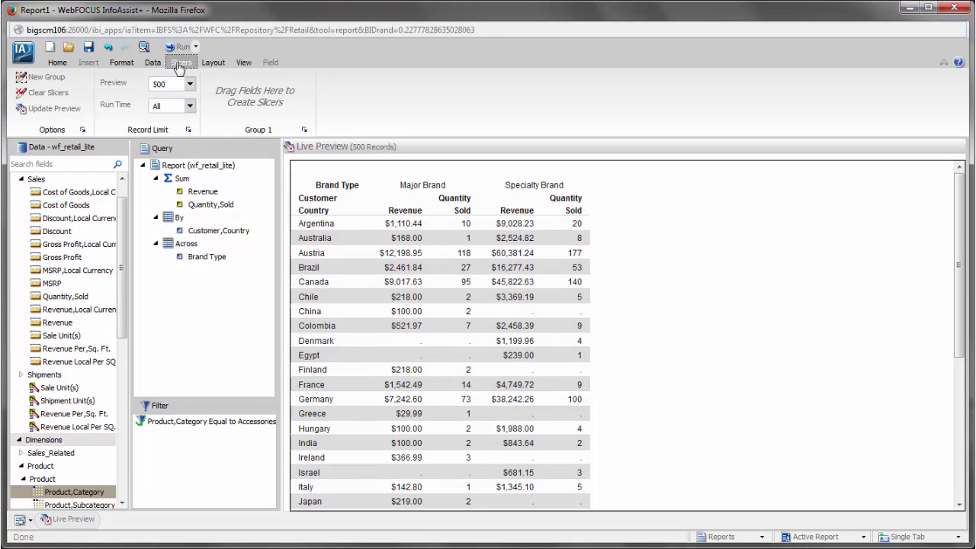
drag(125, 211, 124, 385)
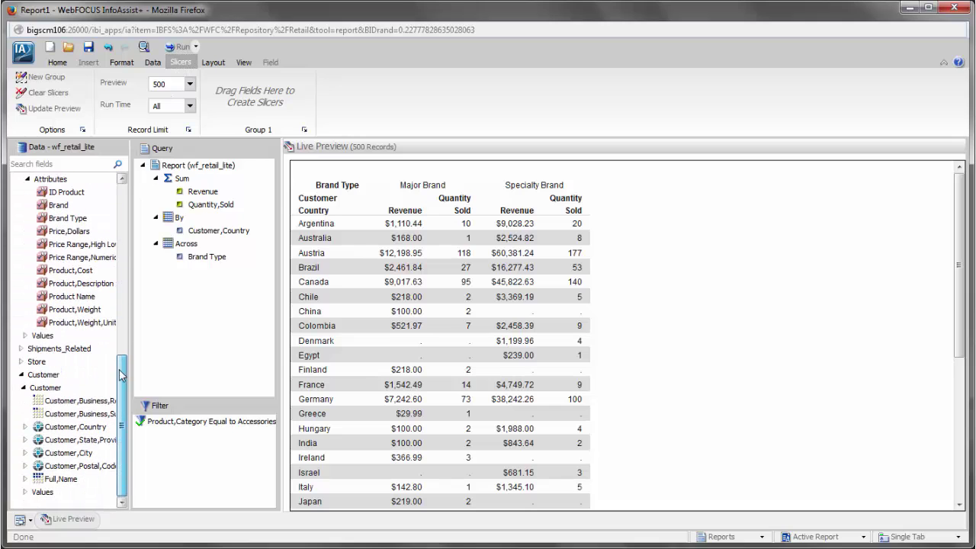
click(21, 362)
drag(57, 470, 248, 98)
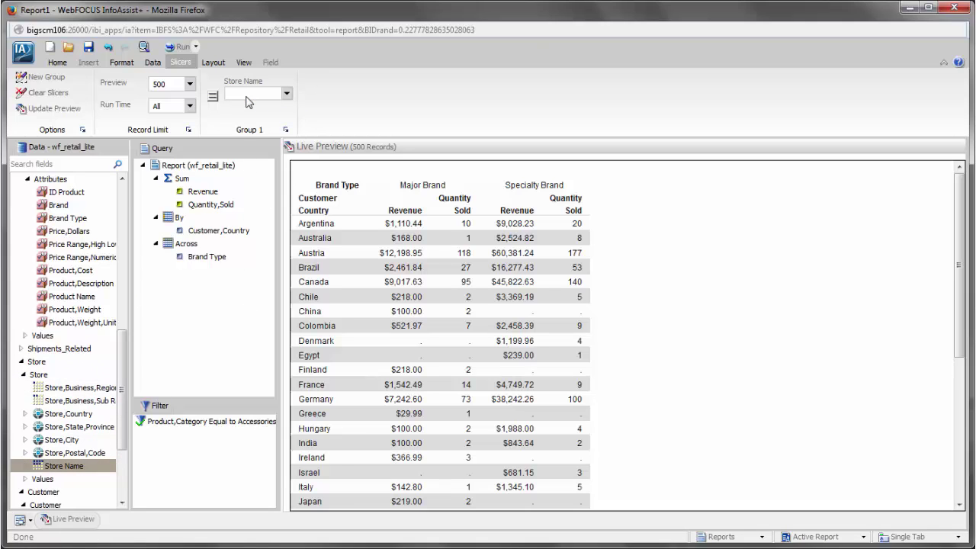
click(289, 93)
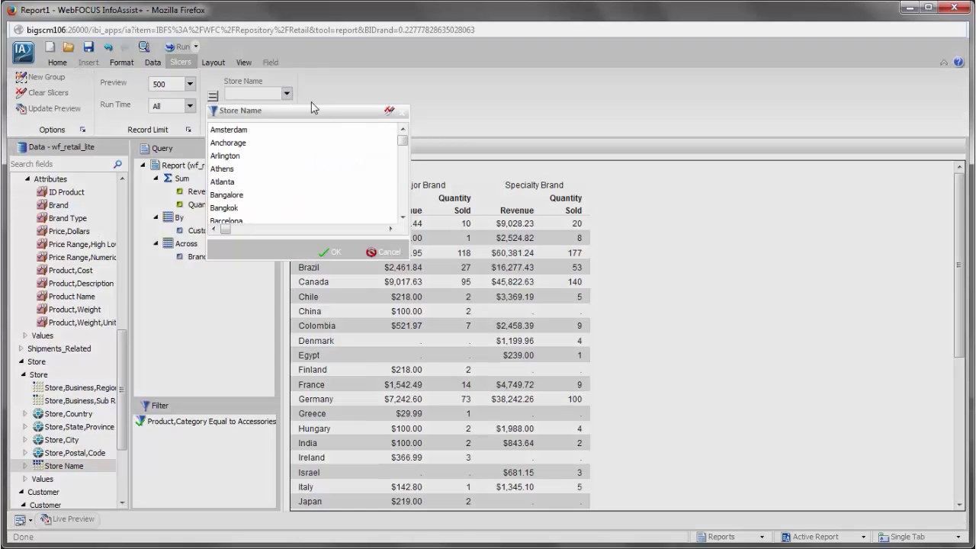
drag(403, 141, 403, 206)
click(231, 208)
click(333, 250)
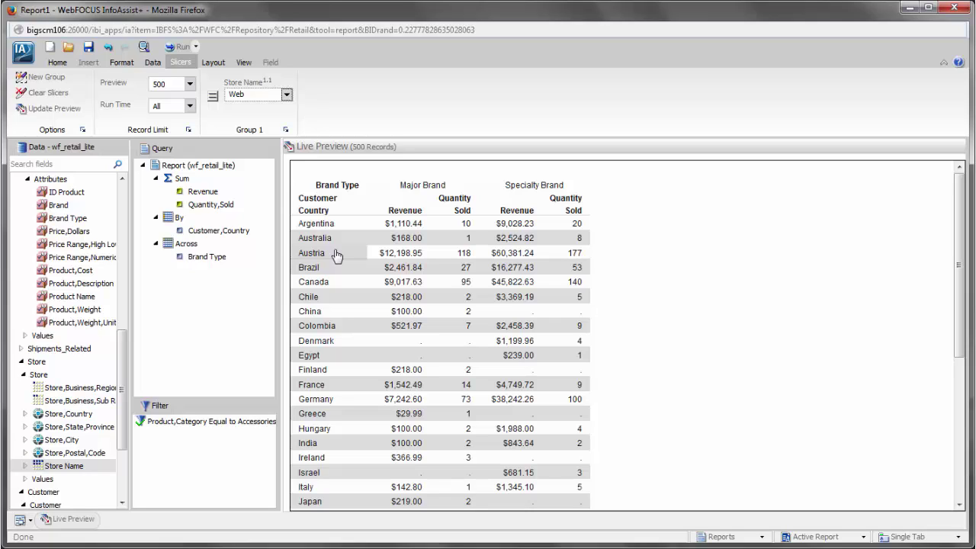
Step: Select Quantity,Sold in the Query tree to bring up its field settings
click(213, 63)
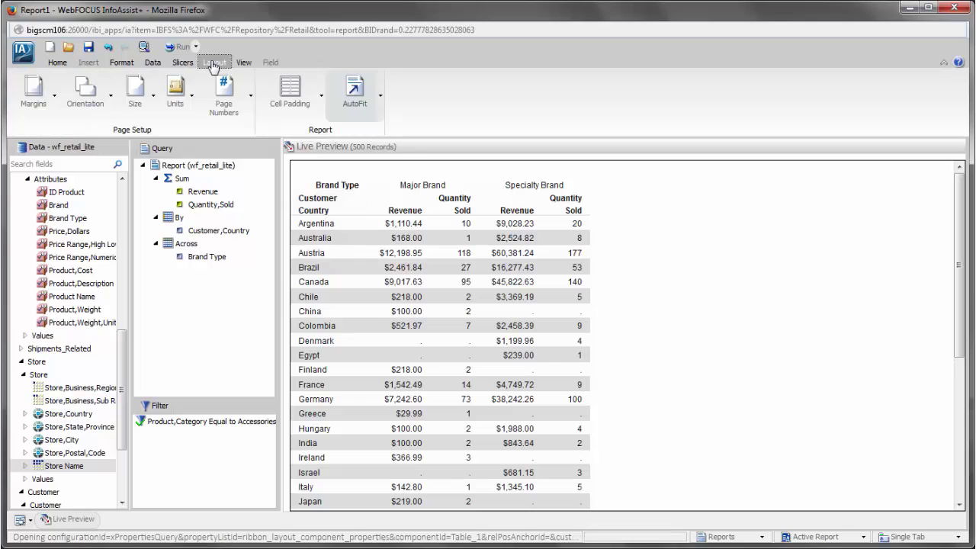
click(246, 64)
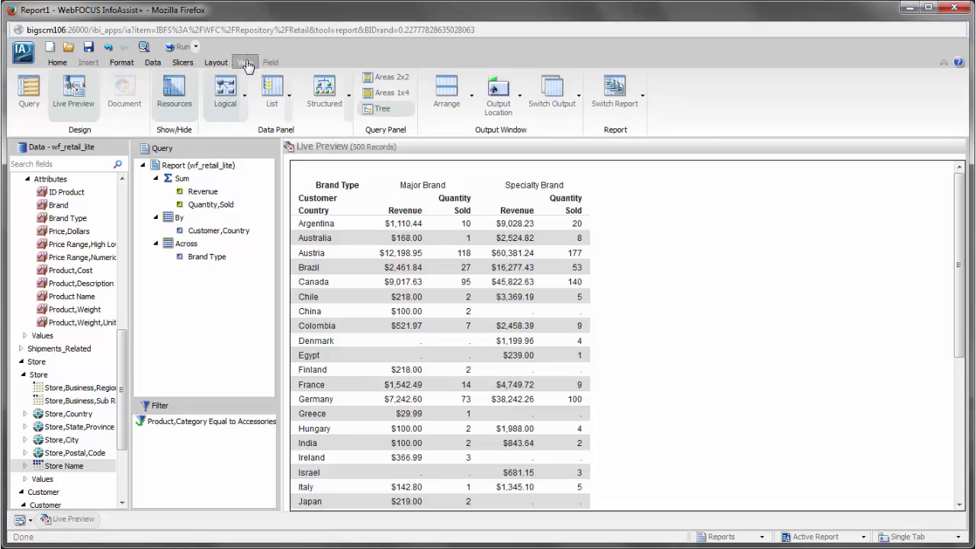
click(218, 205)
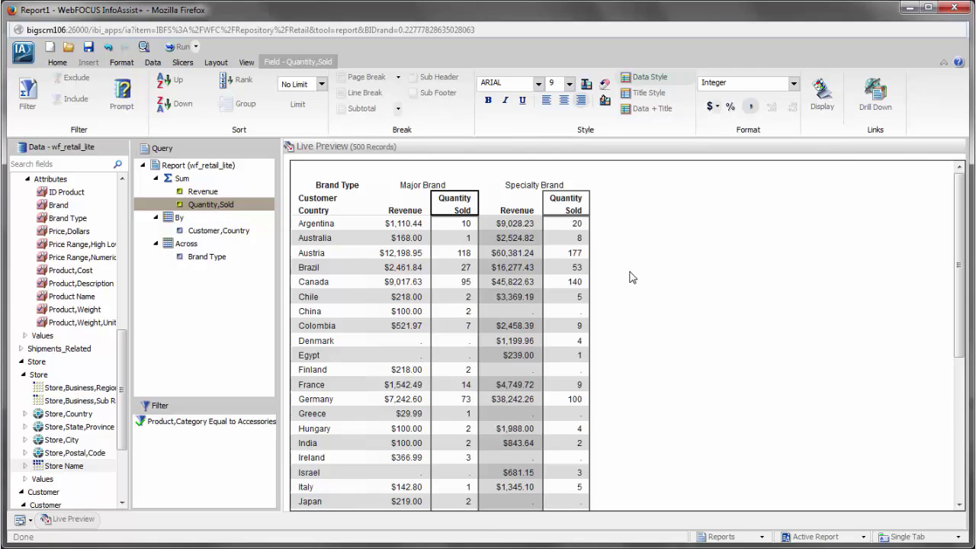
Step: Add a traffic-light condition on Quantity,Sold for values greater than 100
click(822, 96)
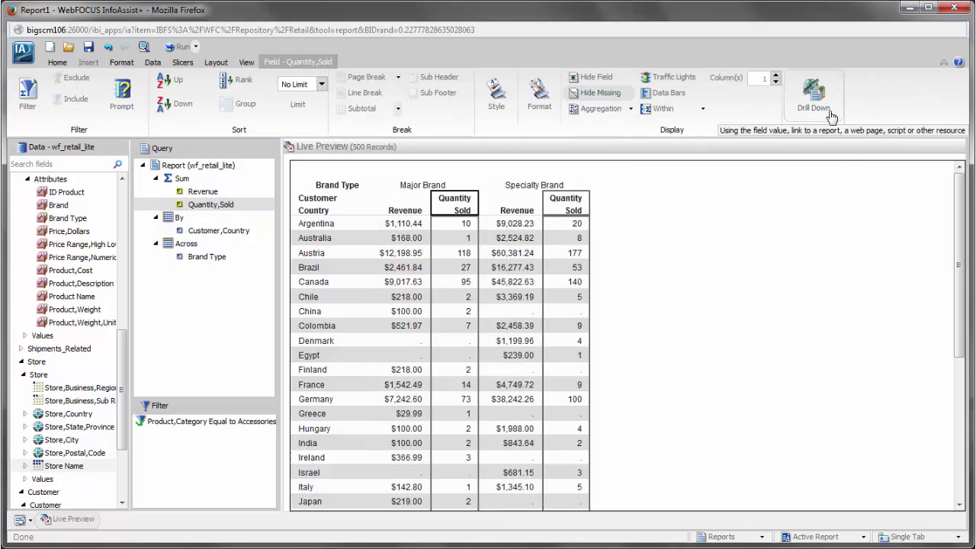
click(681, 80)
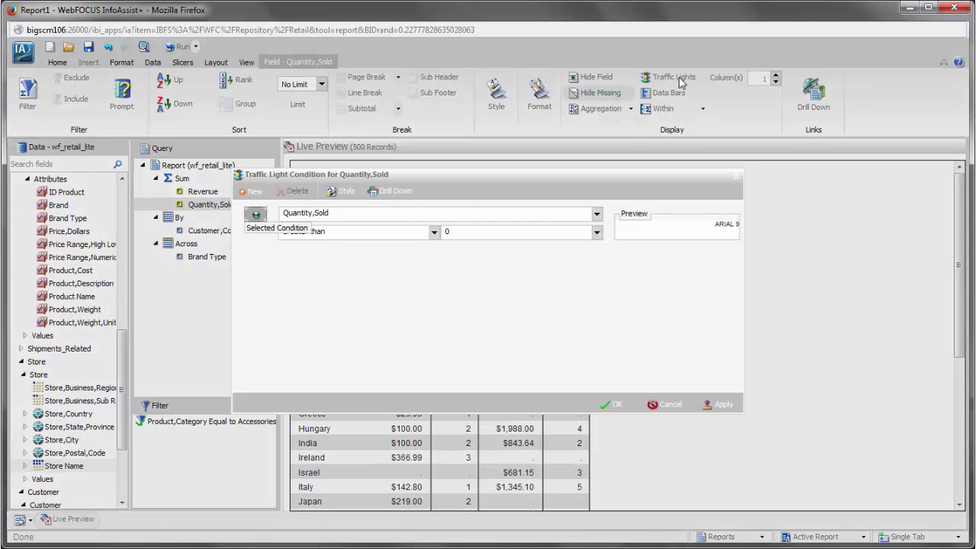
click(597, 231)
click(557, 297)
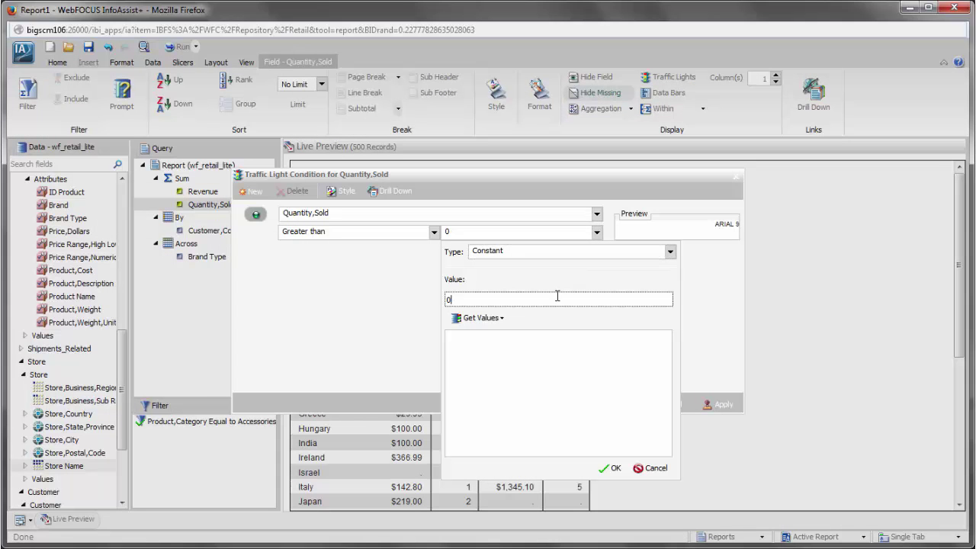
text(100)
click(611, 468)
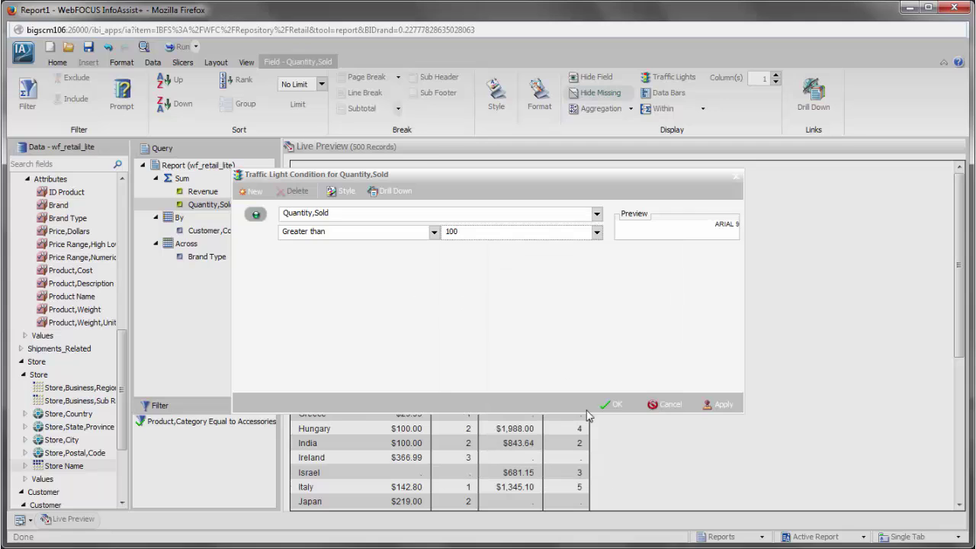
Step: Style those highlighted values in bold yellow-green, apply the condition, and run the report
click(350, 196)
click(332, 220)
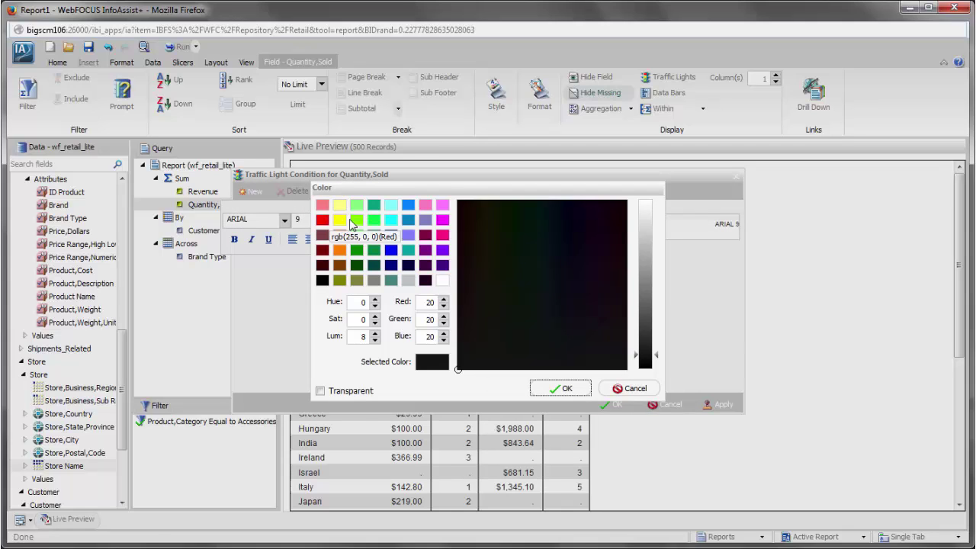
drag(652, 222, 652, 252)
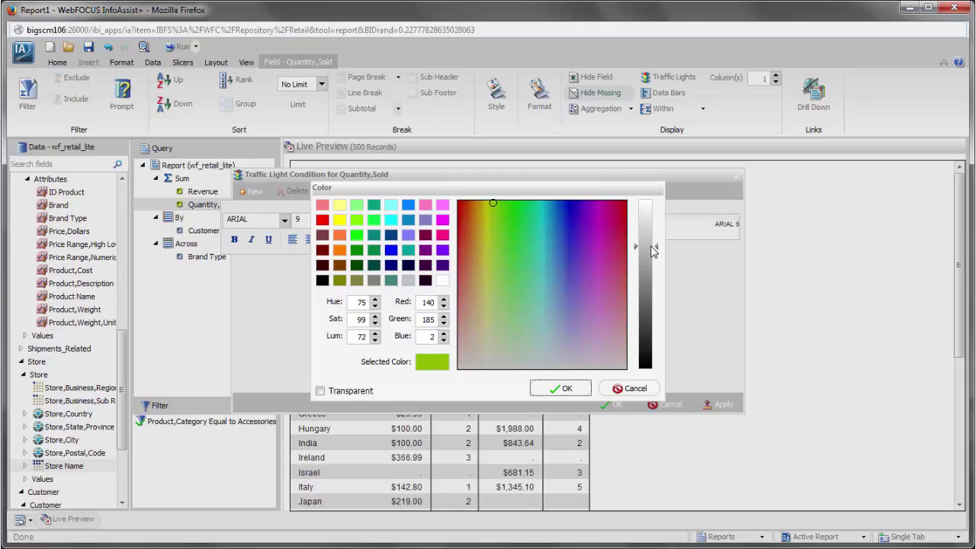
click(561, 389)
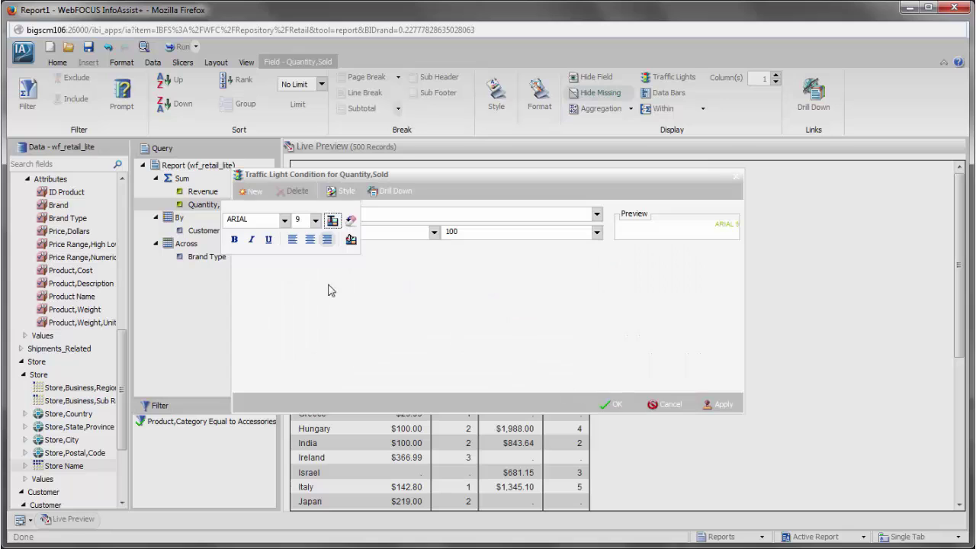
click(234, 240)
click(412, 299)
click(627, 405)
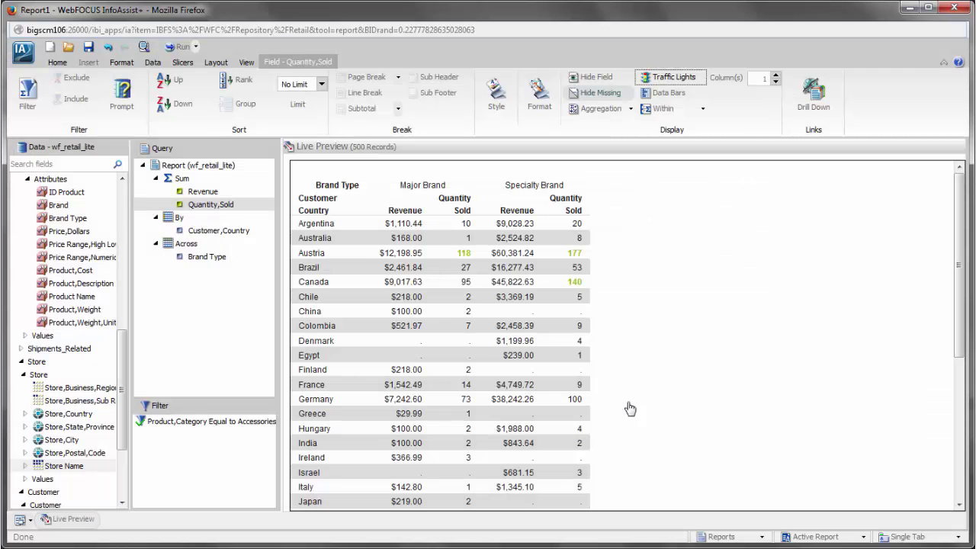
click(178, 48)
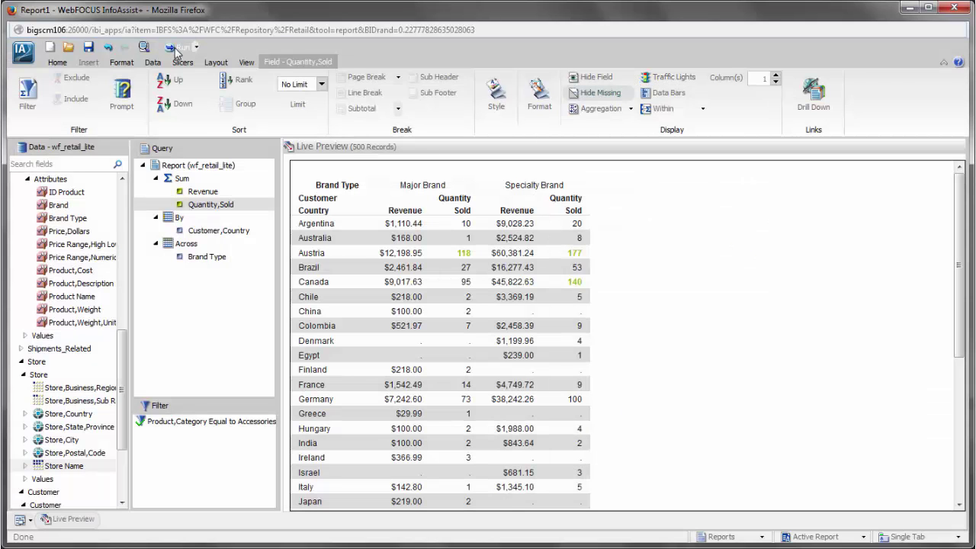